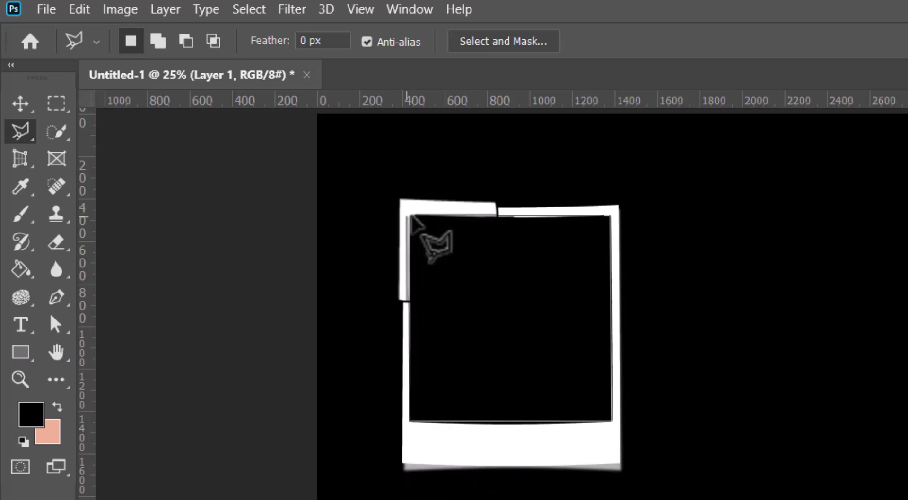
# - Fill the selected opening of the polaroid frame on Layer 1 with the peach colour
pyautogui.click(20, 103)
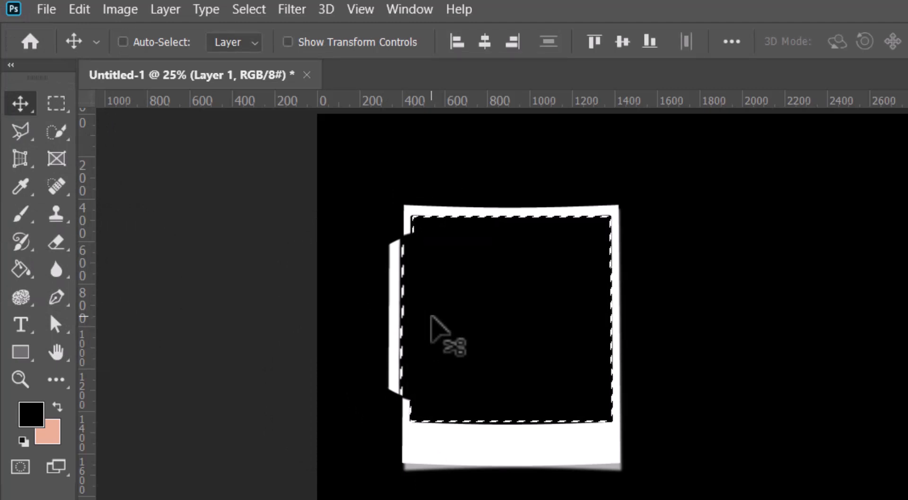
pyautogui.press('x')
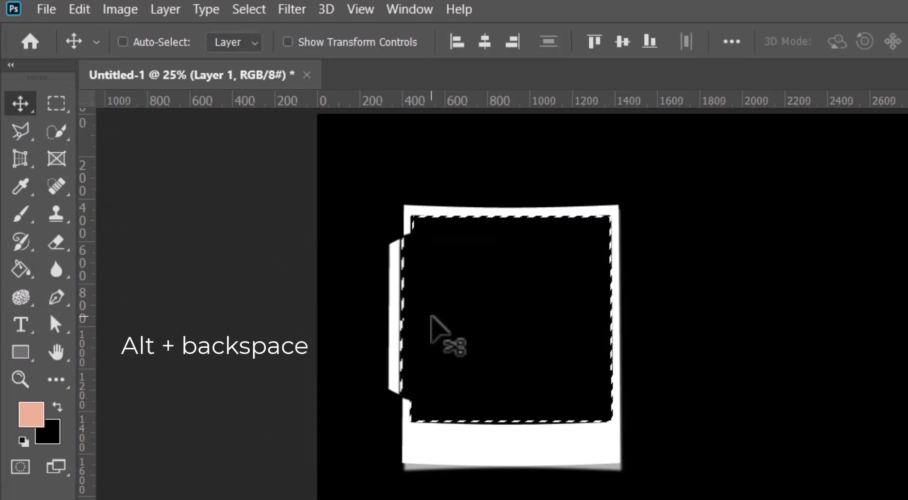
pyautogui.hotkey('alt', 'BackSpace')
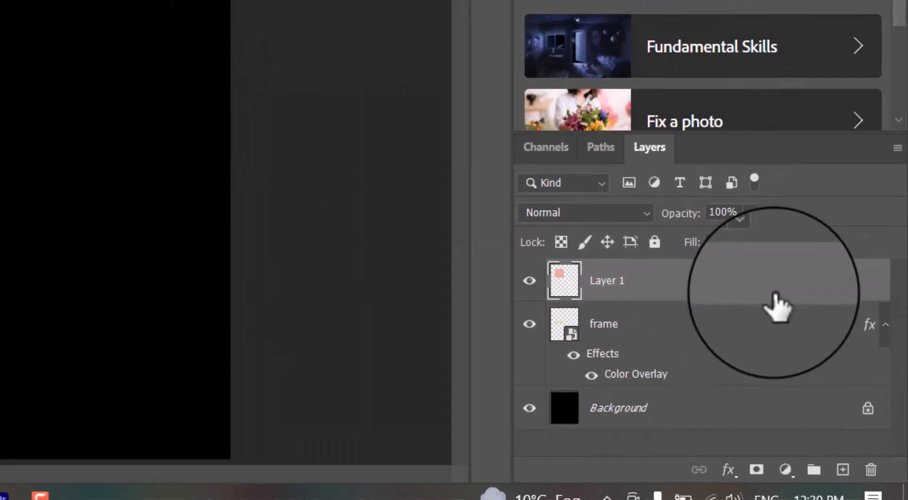
# - Convert Layer 1 to a smart object and link it with the frame layer
pyautogui.rightClick(775, 298)
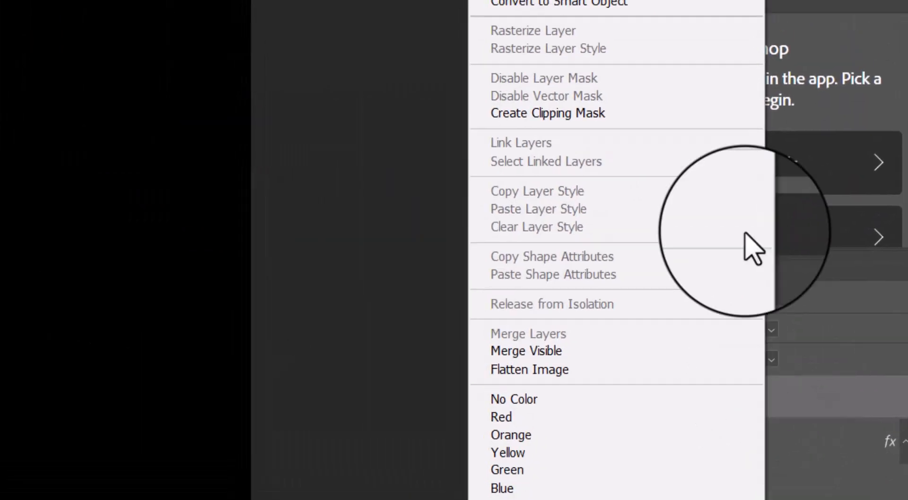
pyautogui.click(597, 92)
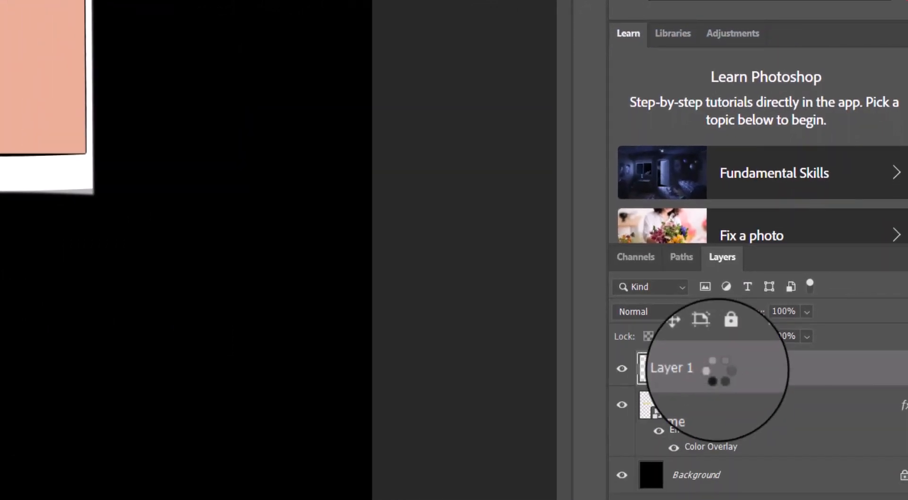
pyautogui.keyDown('shift'); pyautogui.click(733, 406); pyautogui.keyUp('shift')
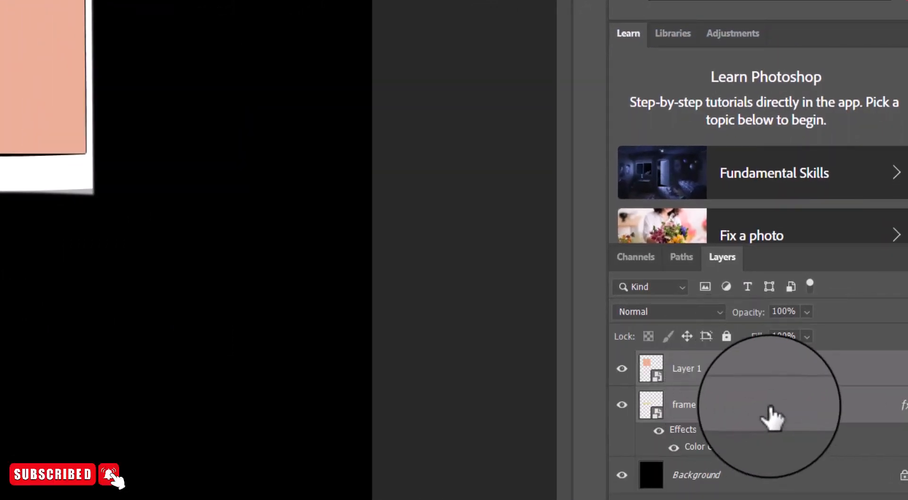
pyautogui.rightClick(767, 416)
pyautogui.click(583, 206)
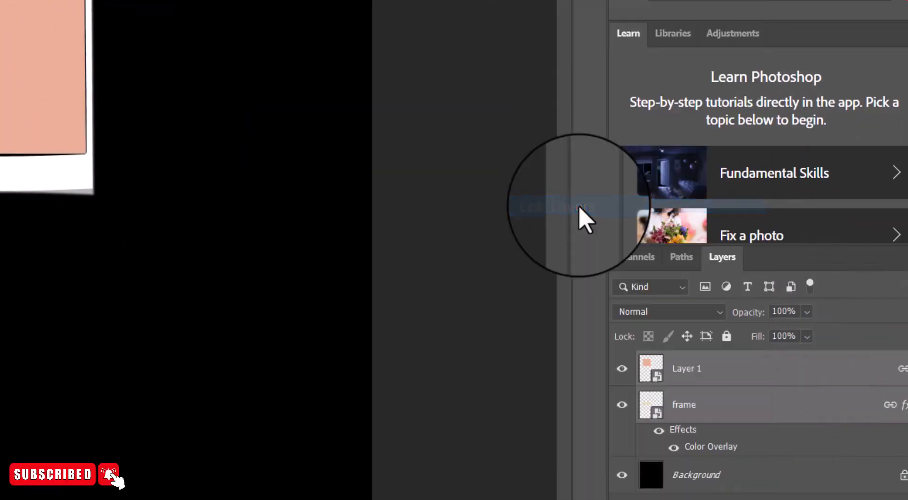
# - Add a new layer named "image" above Layer 1 and convert it to a smart object
pyautogui.click(761, 381)
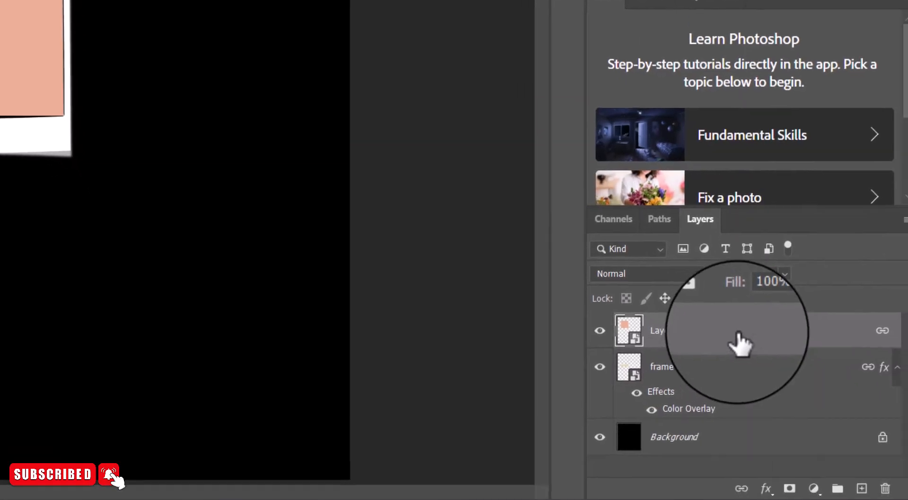
pyautogui.hotkey('ctrl', 'shift', 'alt', 'n')
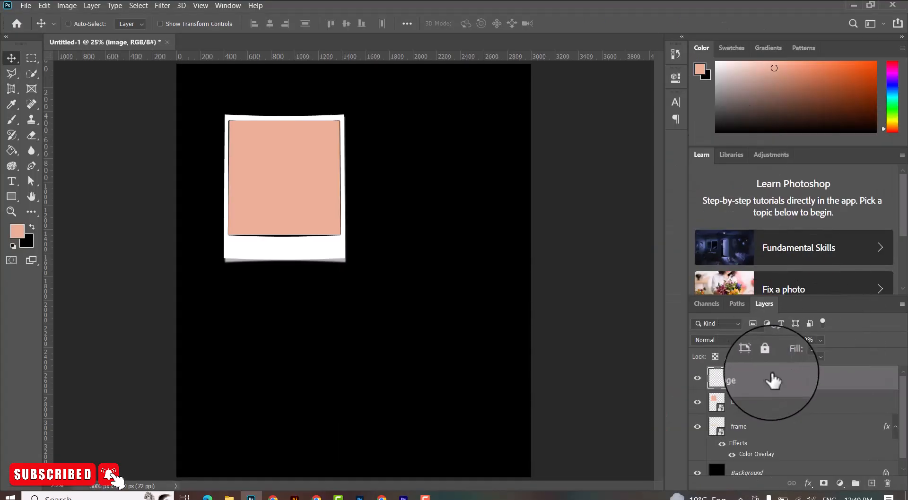
pyautogui.rightClick(708, 318)
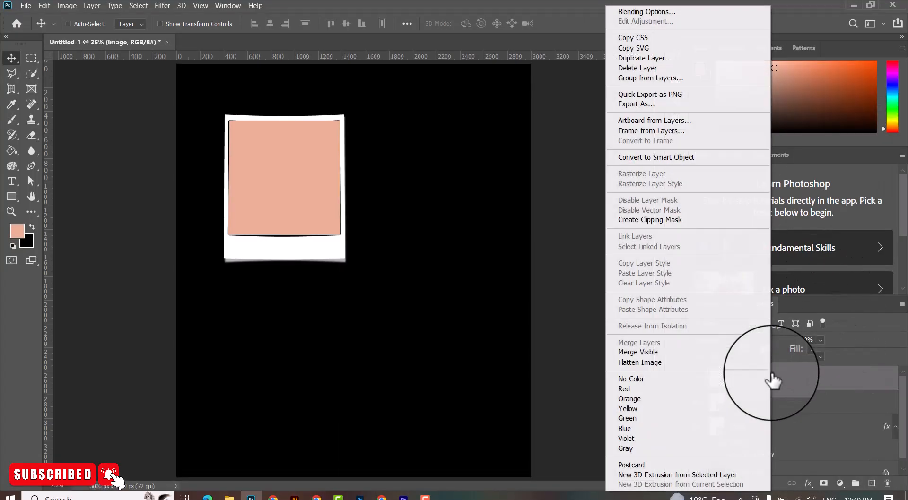
pyautogui.click(669, 157)
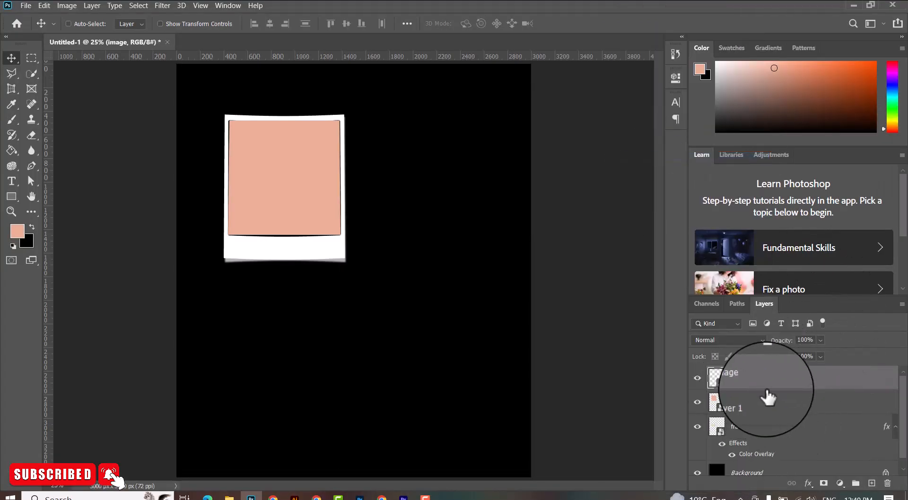
# - Open the contents of the image smart object and place the girl picture from the yt folder in it
pyautogui.rightClick(780, 376)
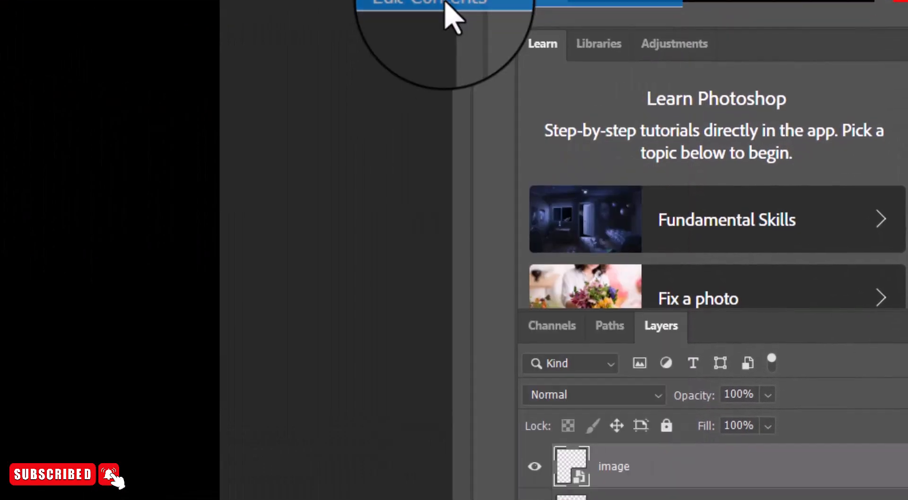
pyautogui.click(449, 4)
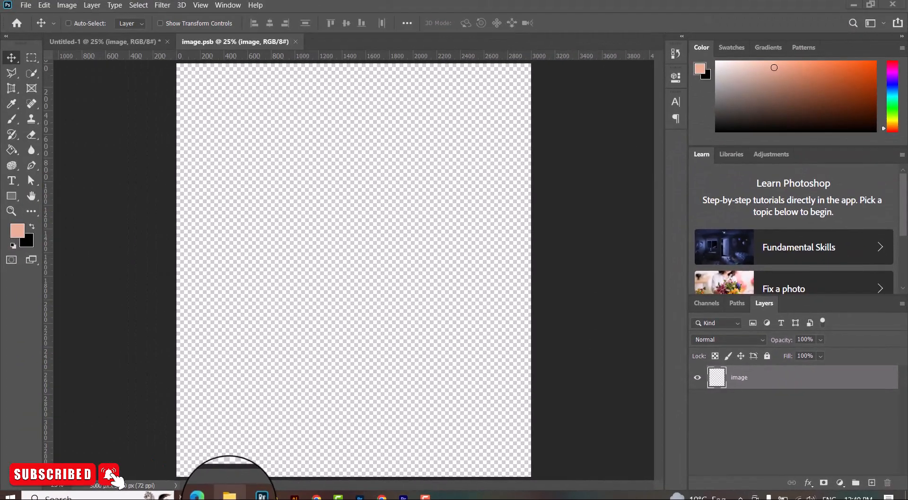
pyautogui.click(229, 495)
pyautogui.moveTo(238, 132); pyautogui.dragTo(241, 434)
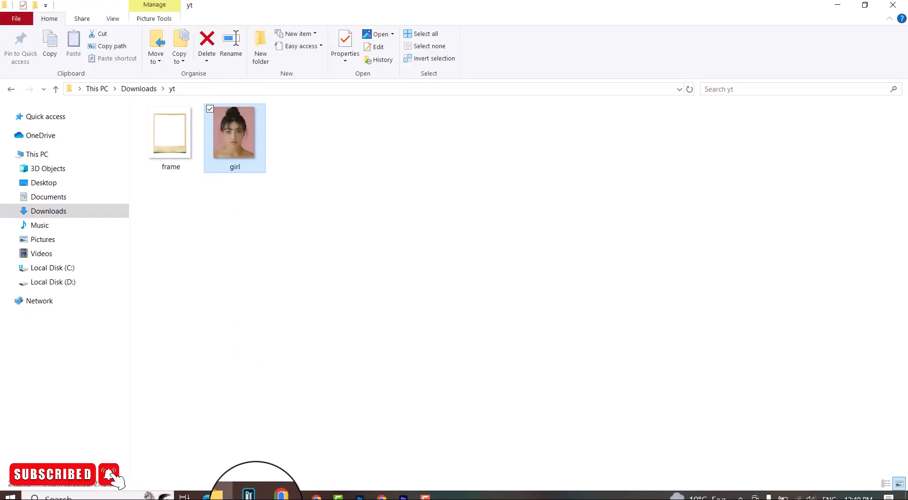
pyautogui.moveTo(248, 494); pyautogui.dragTo(314, 239)
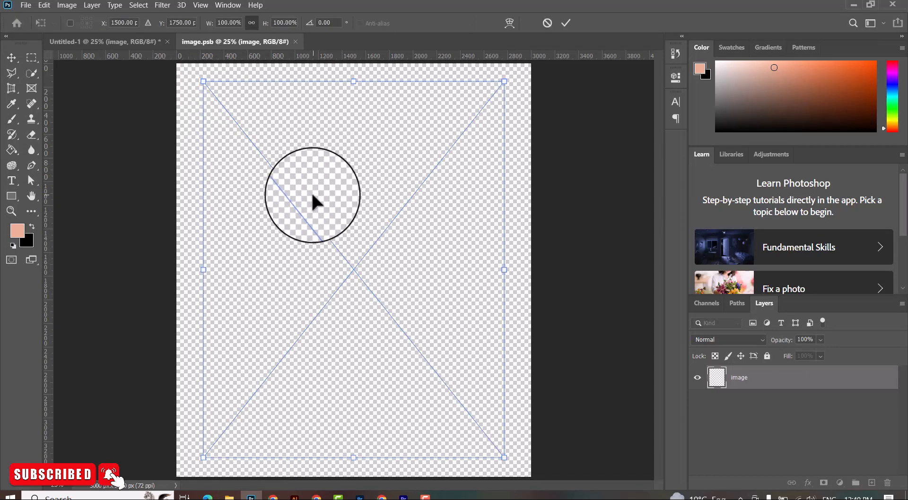
# - Align the girl picture with the canvas's upper-left corner and scale it to about 118% so it covers the canvas
pyautogui.moveTo(311, 191); pyautogui.dragTo(285, 176)
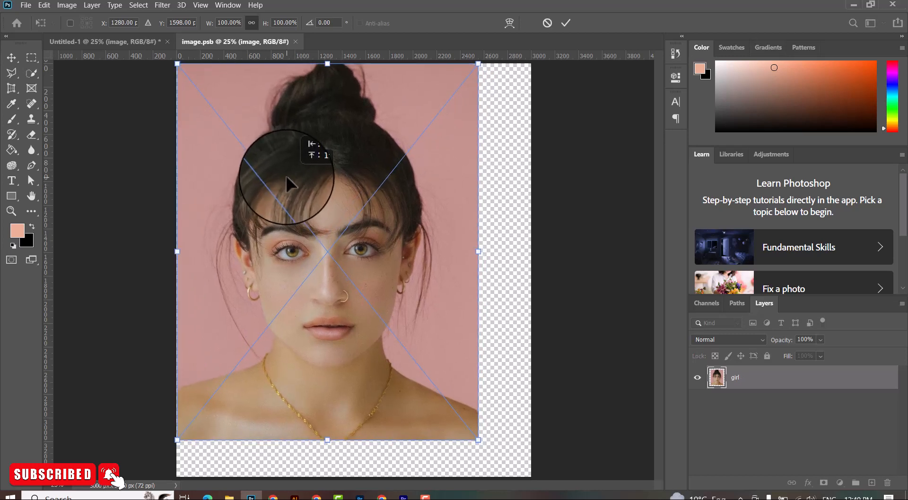
pyautogui.moveTo(478, 440); pyautogui.dragTo(509, 478)
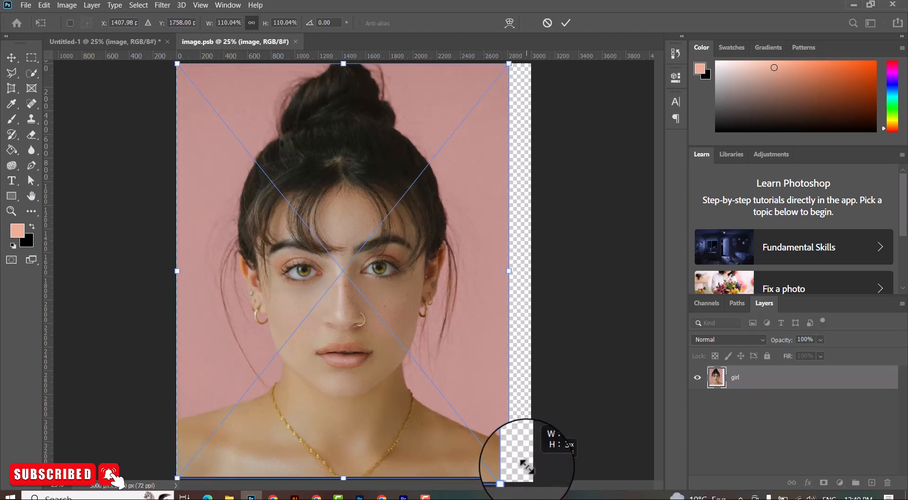
pyautogui.moveTo(509, 271); pyautogui.dragTo(533, 272)
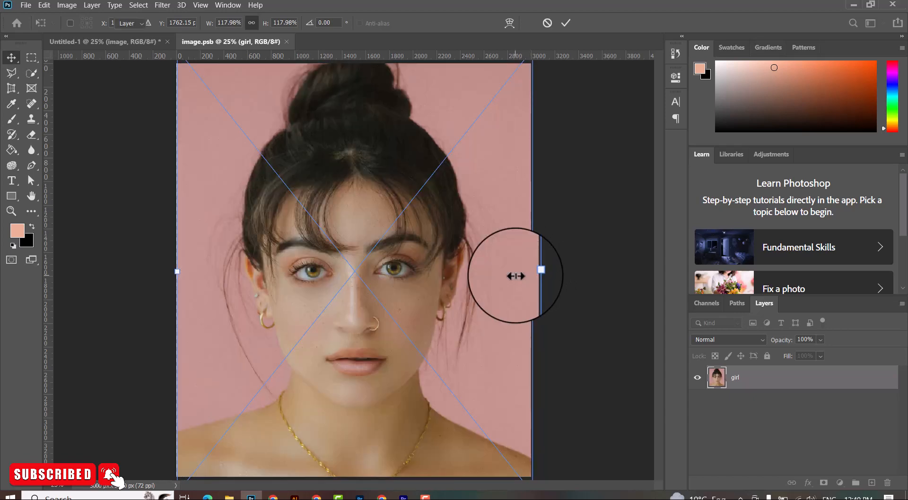
pyautogui.press('Return')
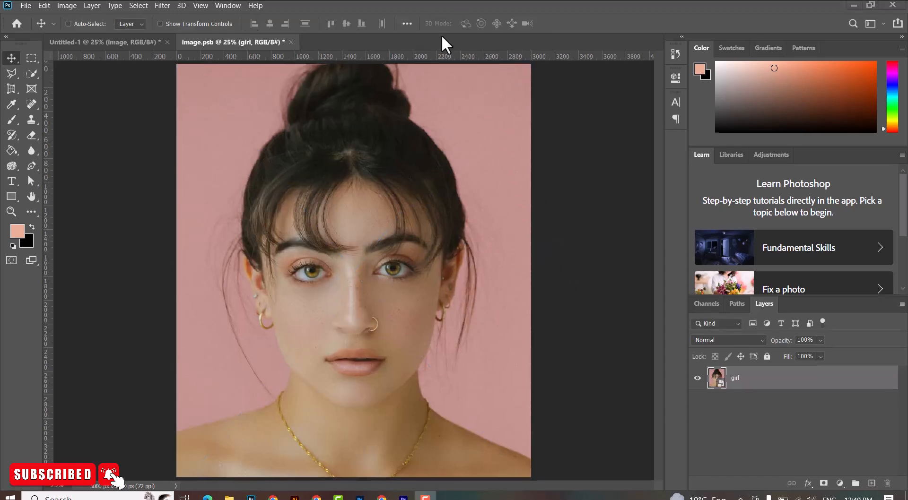
# - Save and close the smart object's contents and clip the image layer to Layer 1
pyautogui.click(291, 41)
pyautogui.click(421, 196)
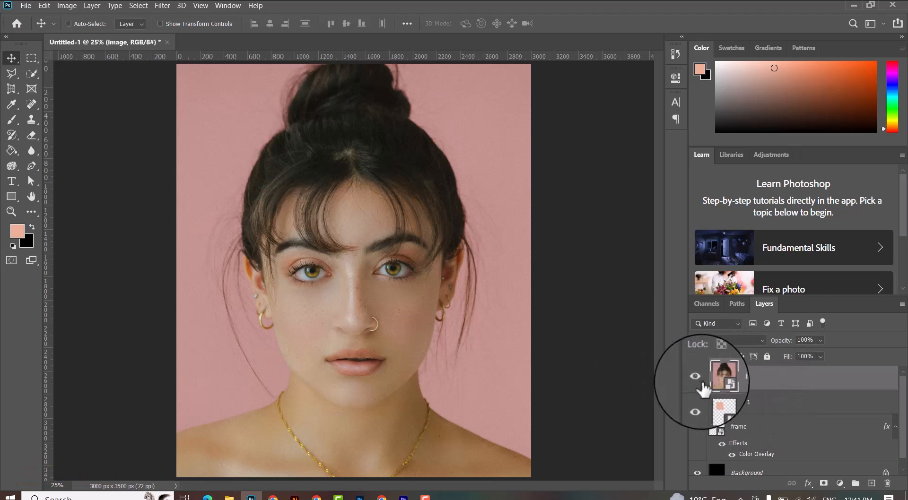
pyautogui.rightClick(749, 383)
pyautogui.click(643, 254)
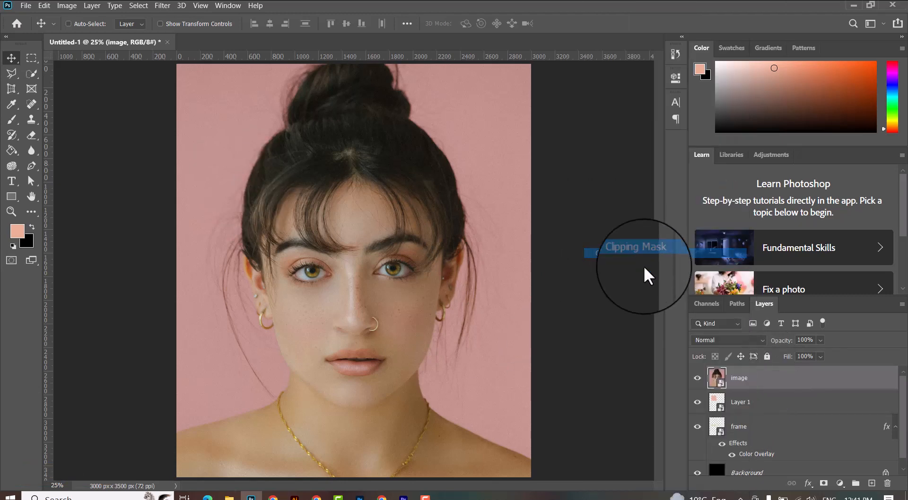
# - Rotate Layer 1 with its linked frame about -30.24°, scale them to about 84.37% and place them at the canvas's upper edge
pyautogui.click(761, 406)
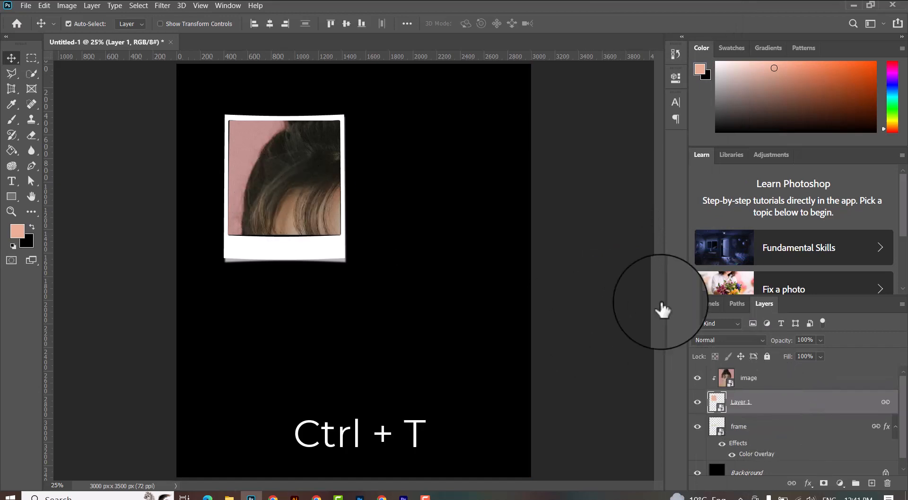
pyautogui.hotkey('ctrl', 't')
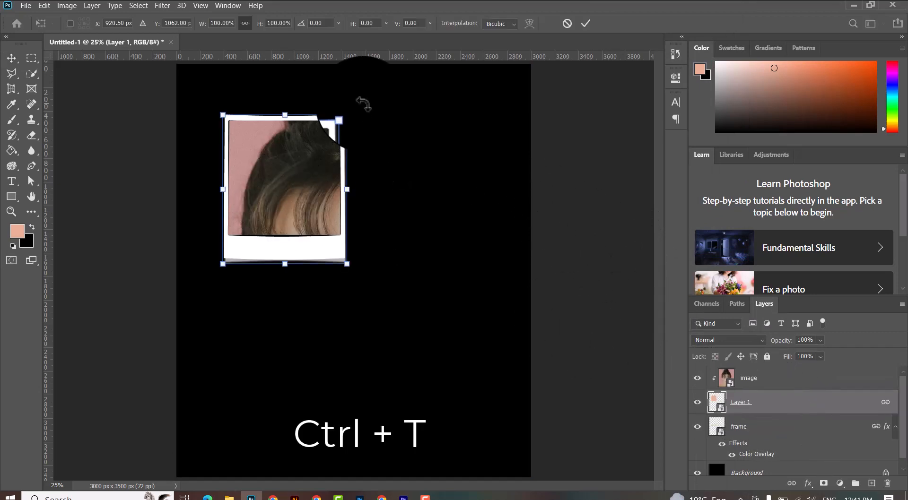
pyautogui.moveTo(363, 103); pyautogui.dragTo(330, 129)
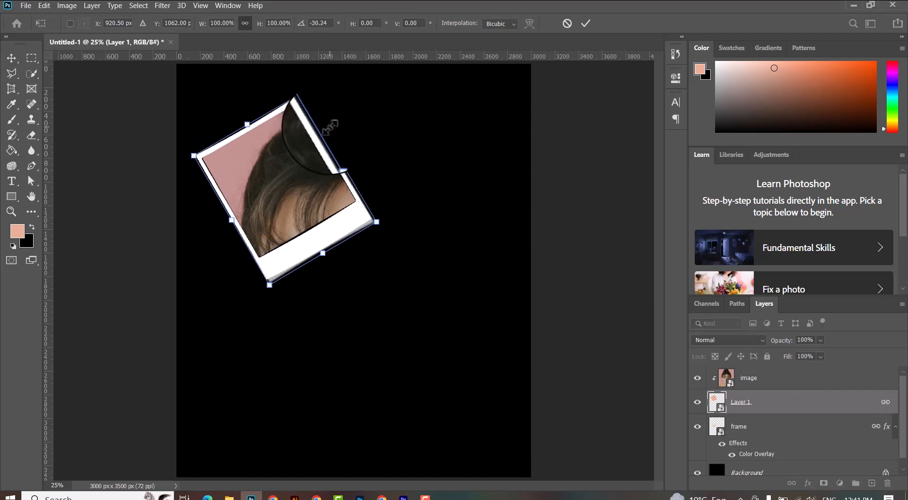
pyautogui.moveTo(296, 209); pyautogui.dragTo(311, 181)
pyautogui.moveTo(283, 255); pyautogui.dragTo(289, 228)
pyautogui.moveTo(305, 180); pyautogui.dragTo(306, 174)
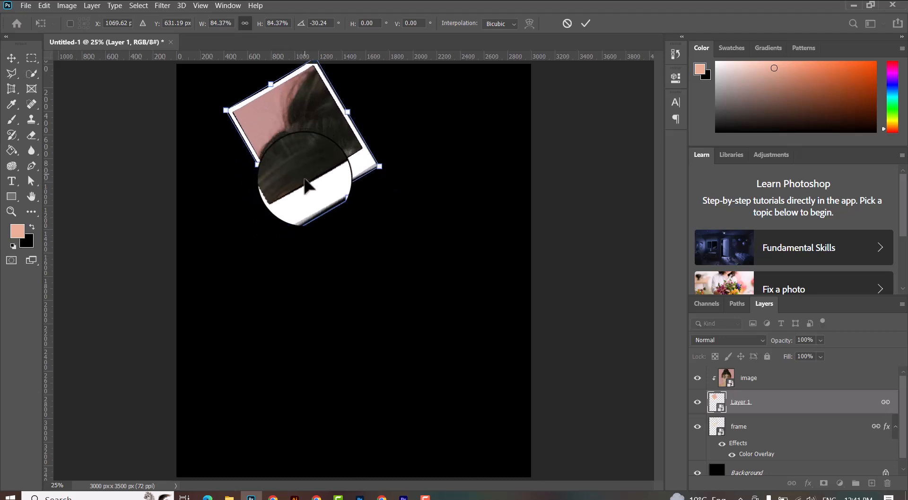
pyautogui.press('Return')
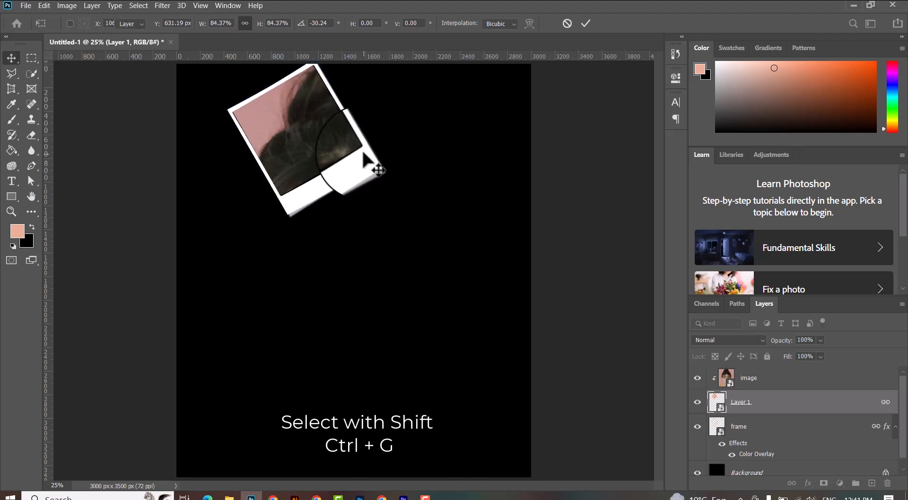
# - Group the image, Layer 1 and frame layers and name the group "frame 1"
pyautogui.keyDown('shift'); pyautogui.click(757, 378); pyautogui.keyUp('shift')
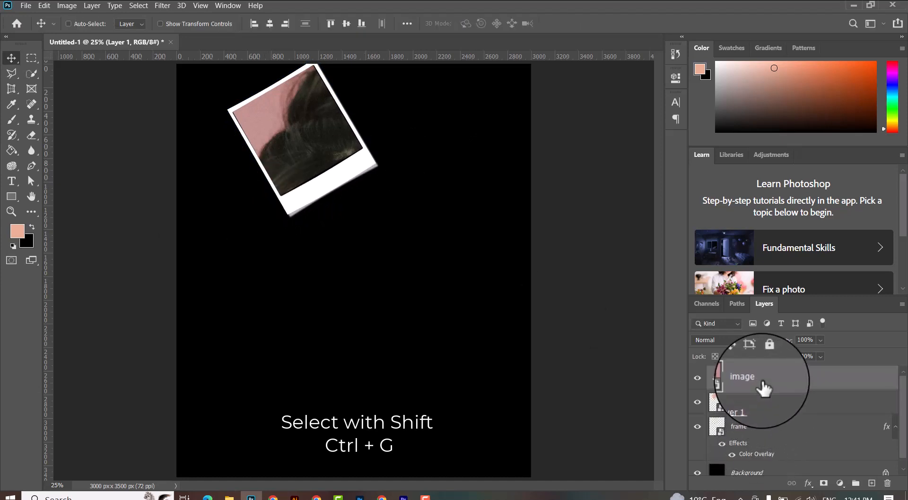
pyautogui.keyDown('shift'); pyautogui.click(761, 439); pyautogui.keyUp('shift')
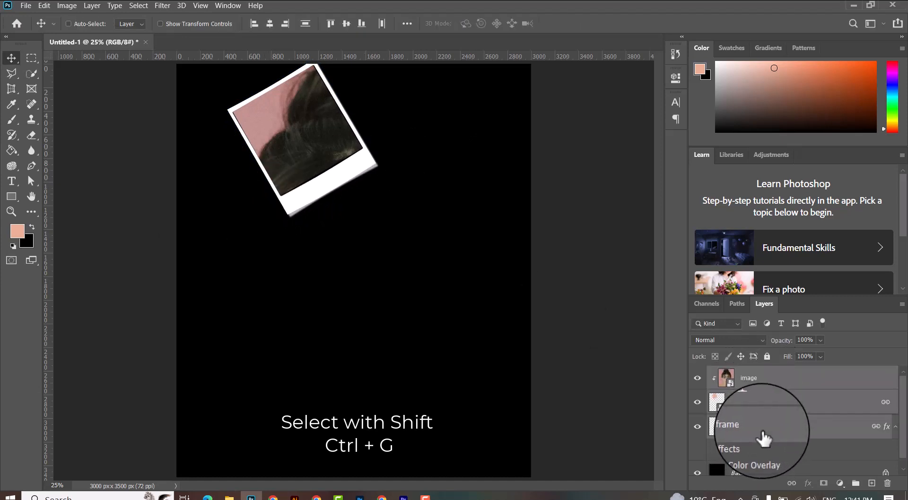
pyautogui.hotkey('ctrl', 'g')
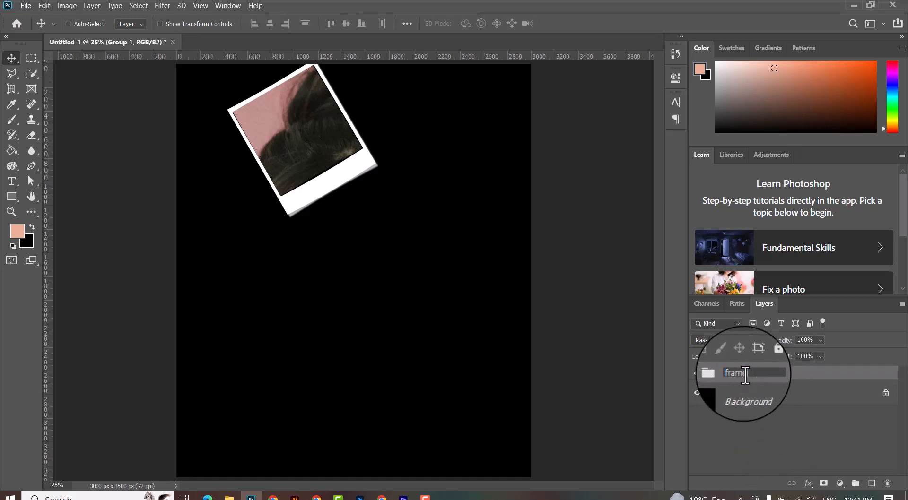
pyautogui.press('Return')
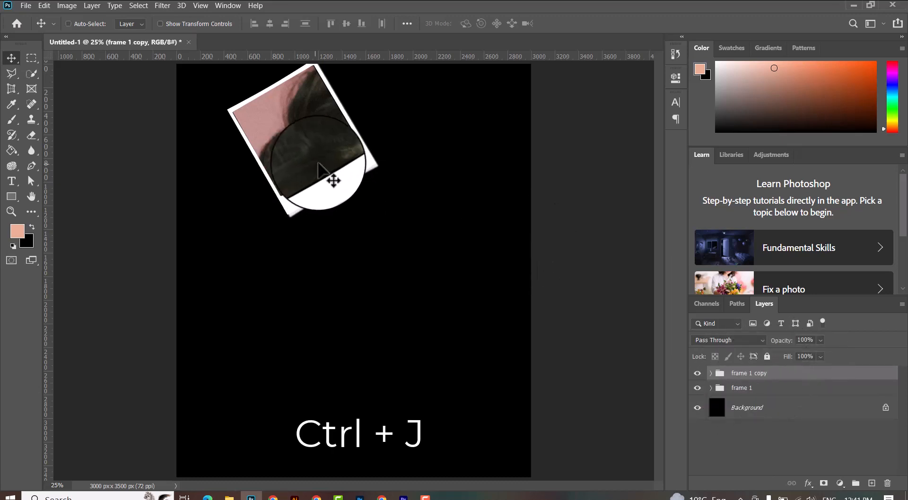
# - Duplicate the frame 1 group beside the original and rotate the copy's Layer 1 with its linked frame about 30° clockwise
pyautogui.moveTo(330, 179); pyautogui.dragTo(376, 178)
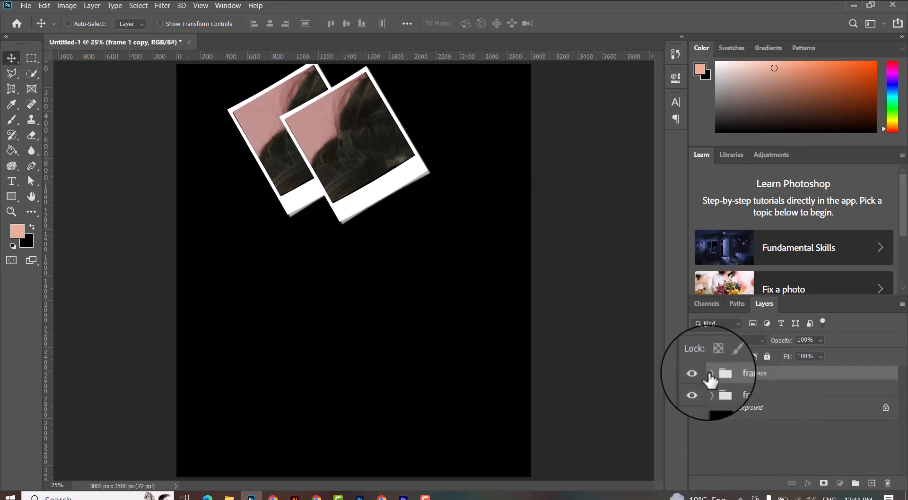
pyautogui.click(709, 375)
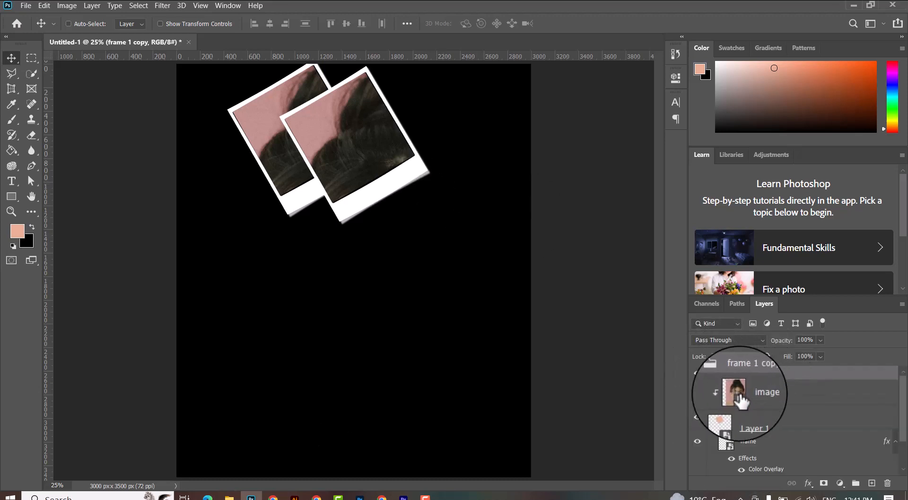
pyautogui.click(756, 418)
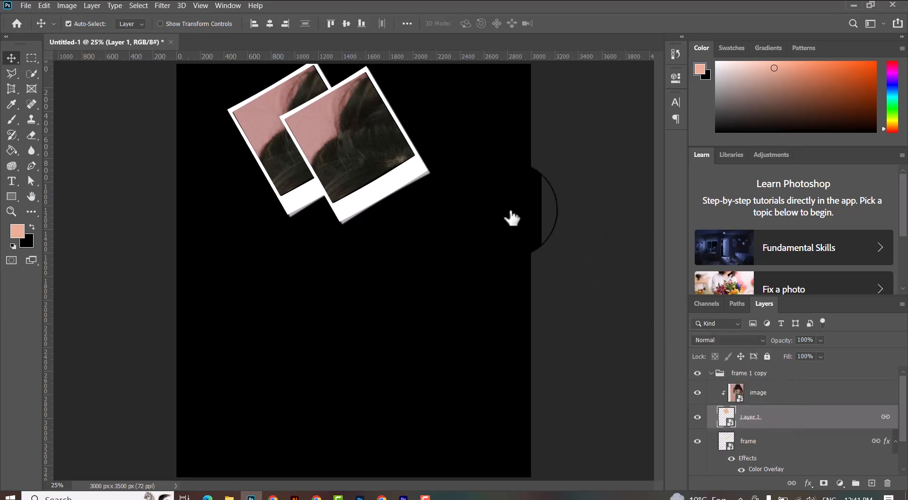
pyautogui.hotkey('ctrl', 't')
pyautogui.moveTo(485, 175); pyautogui.dragTo(474, 245)
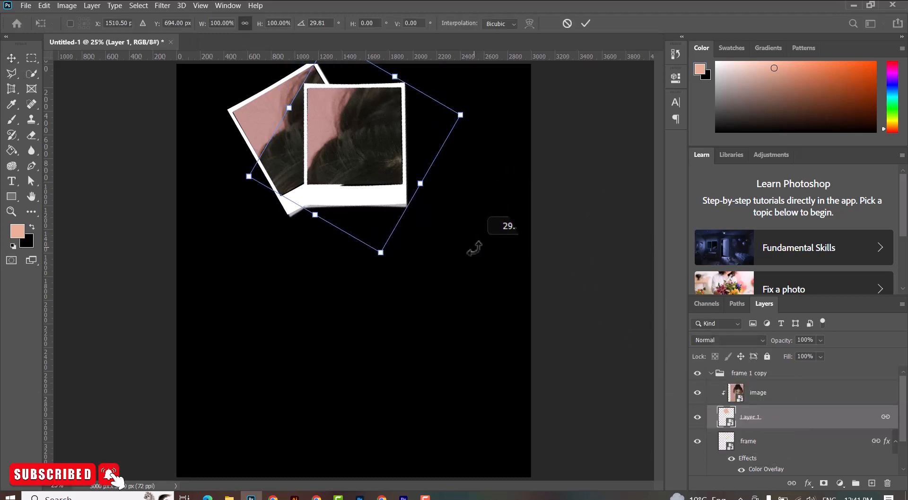
pyautogui.press('Return')
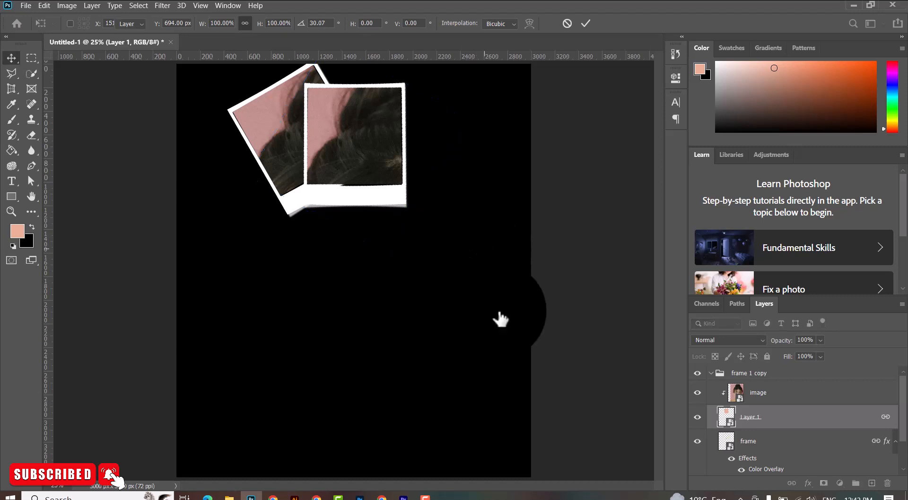
# - Select the image layer in the frame 1 copy group and shift the portrait to show the crown of the head
pyautogui.rightClick(355, 147)
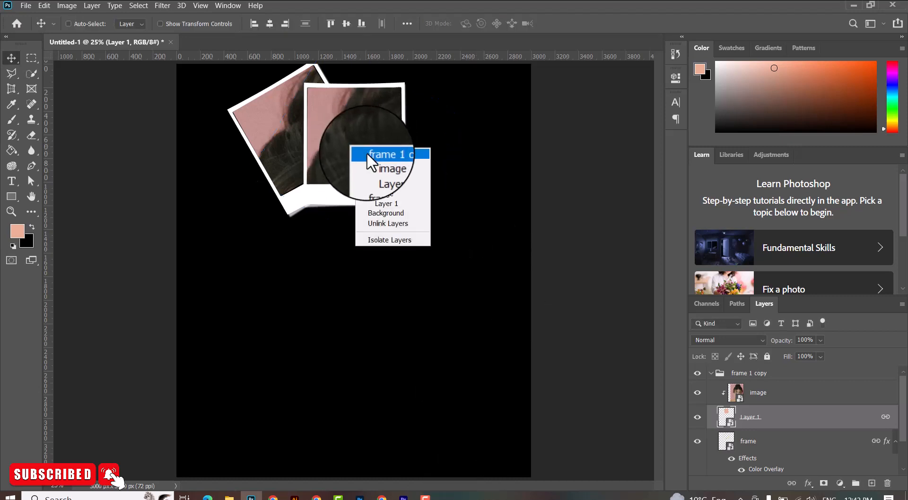
pyautogui.click(379, 164)
pyautogui.moveTo(352, 148)
pyautogui.mouseDown()
pyautogui.moveTo(340, 133)
pyautogui.moveTo(320, 130)
pyautogui.moveTo(339, 137)
pyautogui.moveTo(357, 169)
pyautogui.moveTo(347, 151)
pyautogui.mouseUp()
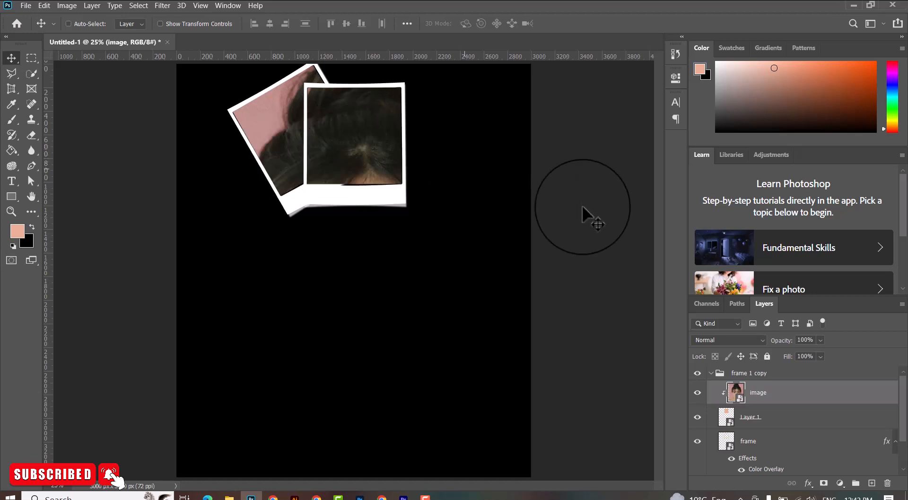
# - Rename the frame 1 copy group "frame 2" and duplicate it as a group named "frame 3"
pyautogui.click(757, 374)
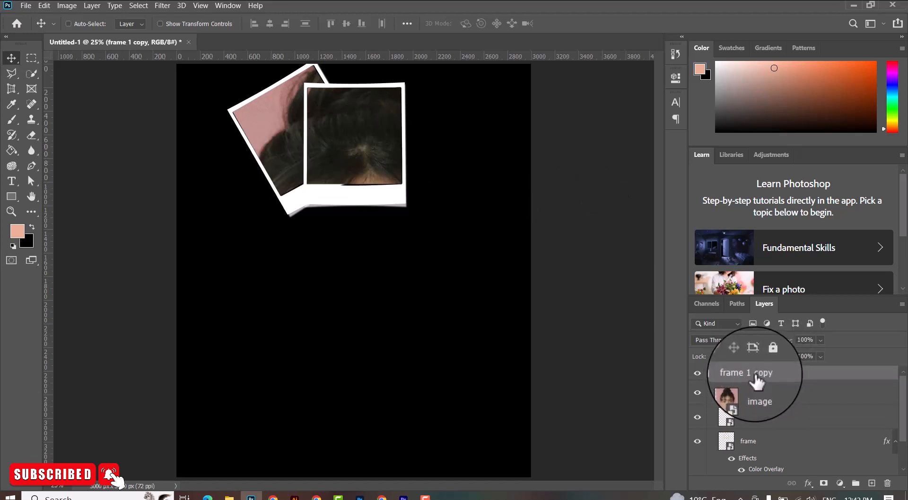
pyautogui.click(715, 375)
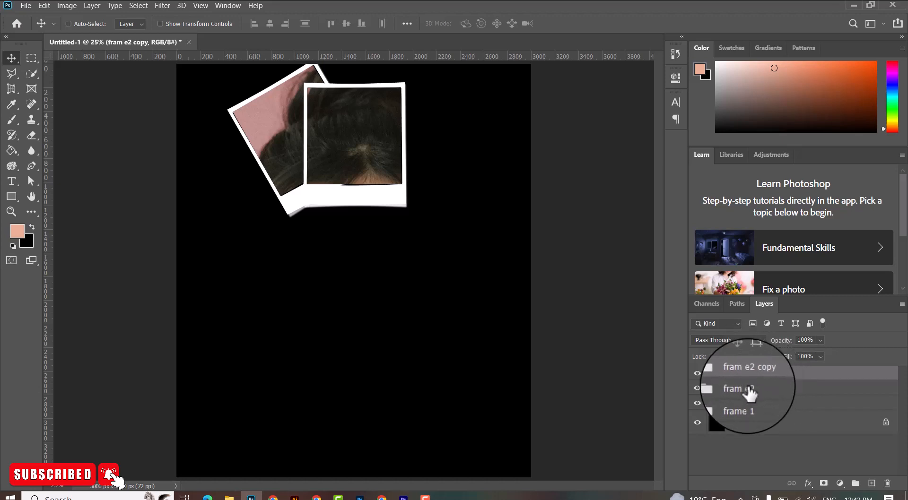
pyautogui.press('Delete')
pyautogui.click(745, 374)
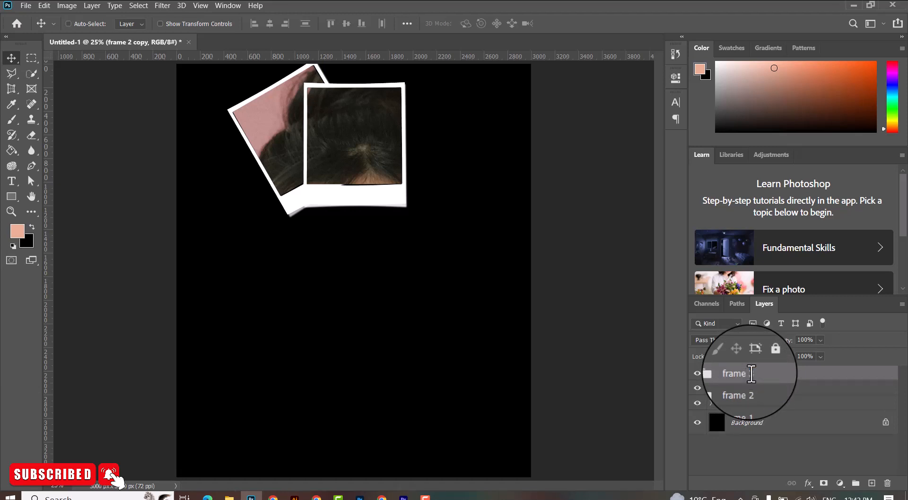
pyautogui.write('3')
pyautogui.press('Return')
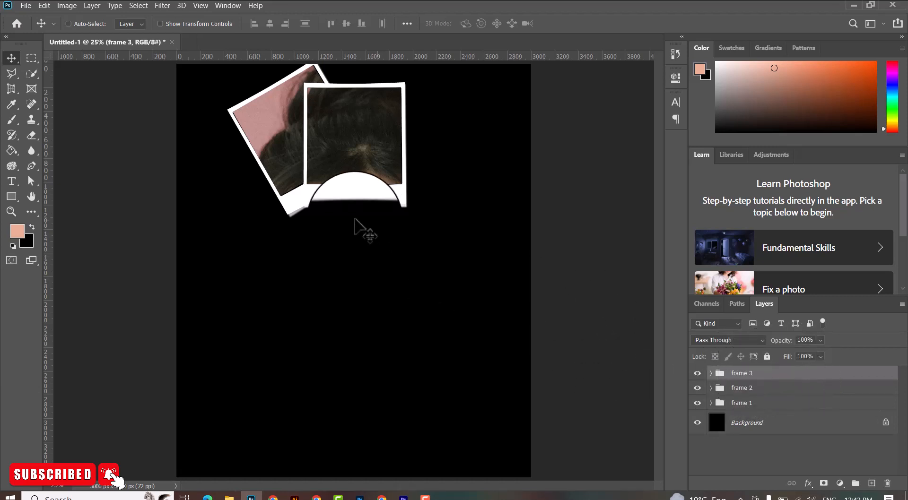
# - Place frame 3 to the right of frame 2 and rotate its Layer 1 with the linked frame about 30.08°
pyautogui.moveTo(361, 183); pyautogui.dragTo(392, 198)
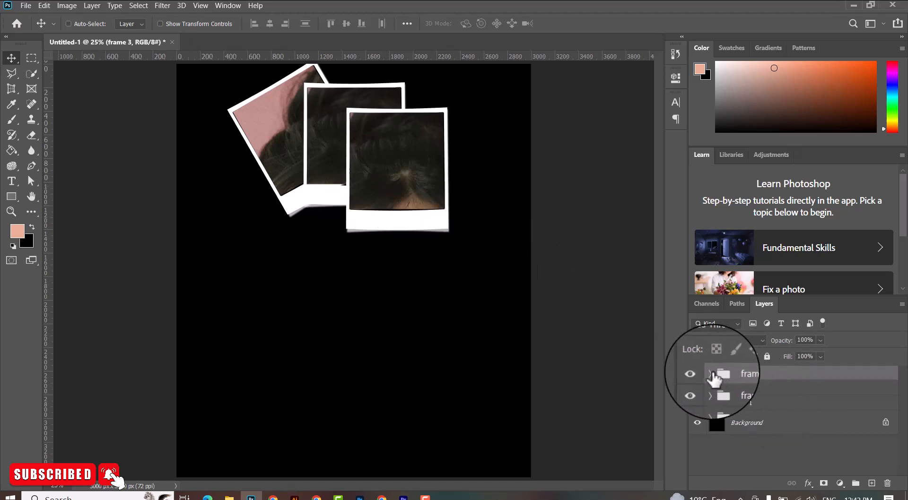
pyautogui.click(709, 373)
pyautogui.click(765, 419)
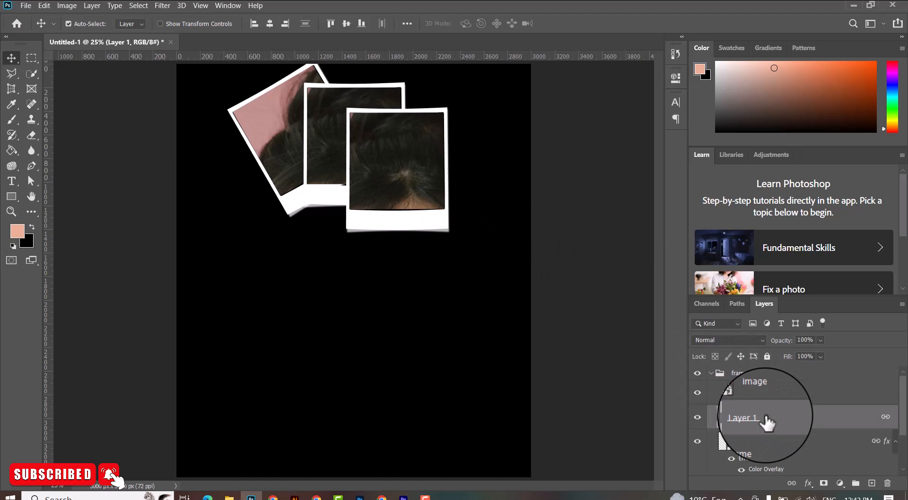
pyautogui.hotkey('ctrl', 't')
pyautogui.moveTo(523, 132); pyautogui.dragTo(541, 193)
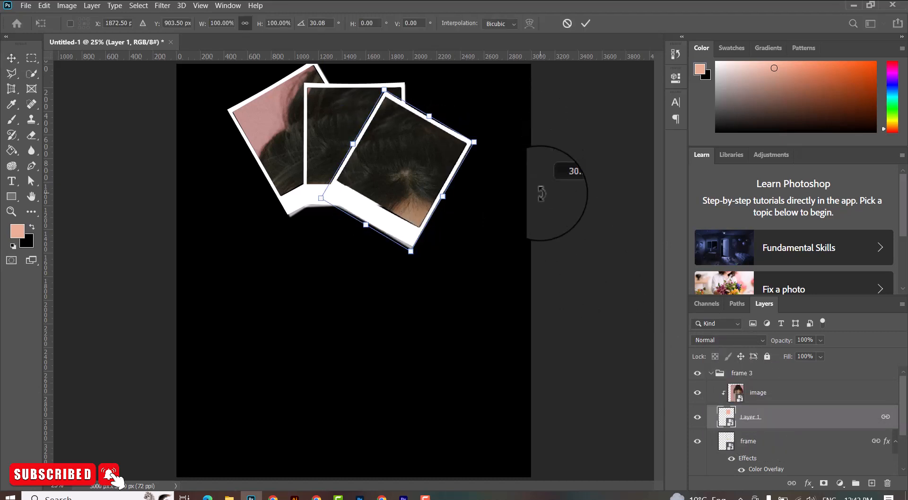
pyautogui.moveTo(433, 177); pyautogui.dragTo(461, 169)
pyautogui.press('Return')
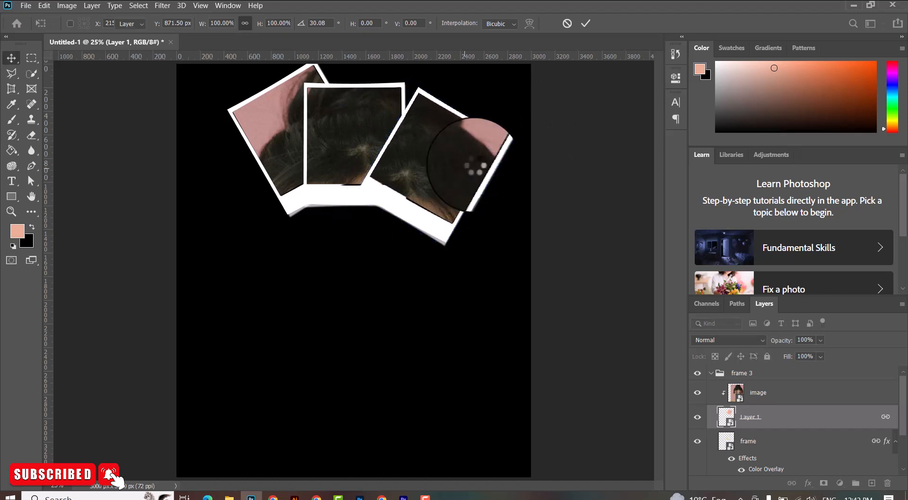
# - Shift the portrait inside frame 3 to line up the hair with the neighbouring frames
pyautogui.moveTo(458, 158)
pyautogui.mouseDown()
pyautogui.moveTo(420, 161)
pyautogui.moveTo(412, 147)
pyautogui.moveTo(455, 167)
pyautogui.mouseUp()
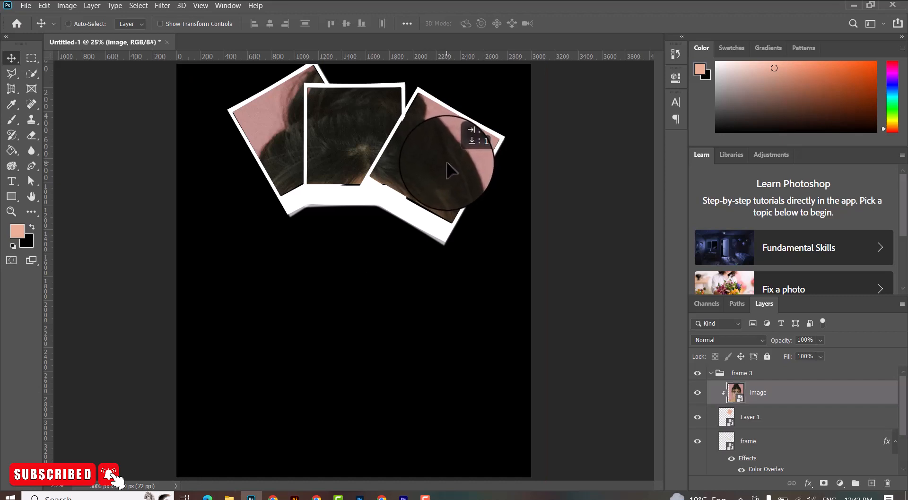
pyautogui.moveTo(452, 170); pyautogui.dragTo(398, 171)
# - Duplicate the frame 3 group below the top row and rotate the copy's frame counterclockwise over the right-hand eye
pyautogui.rightClick(398, 172)
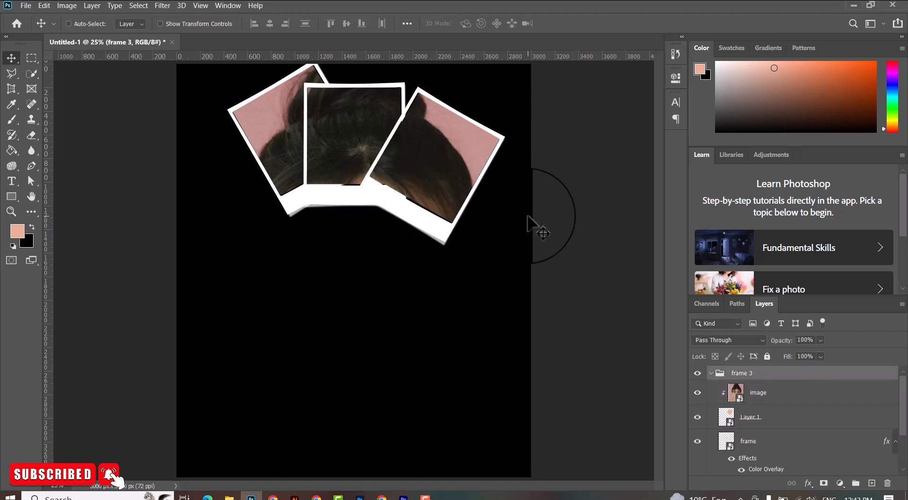
pyautogui.hotkey('ctrl', 'j')
pyautogui.moveTo(489, 207); pyautogui.dragTo(425, 280)
pyautogui.hotkey('ctrl', 't')
pyautogui.moveTo(476, 260); pyautogui.dragTo(472, 179)
pyautogui.moveTo(414, 260); pyautogui.dragTo(393, 260)
pyautogui.press('Return')
# - Duplicate the right-hand eye frame below the two eye frames and rotate the copy's Layer 1 with its linked frame about -2.7°
pyautogui.keyDown('ctrl'); pyautogui.click(418, 301); pyautogui.keyUp('ctrl')
pyautogui.moveTo(419, 300); pyautogui.dragTo(368, 371)
pyautogui.hotkey('ctrl', 't')
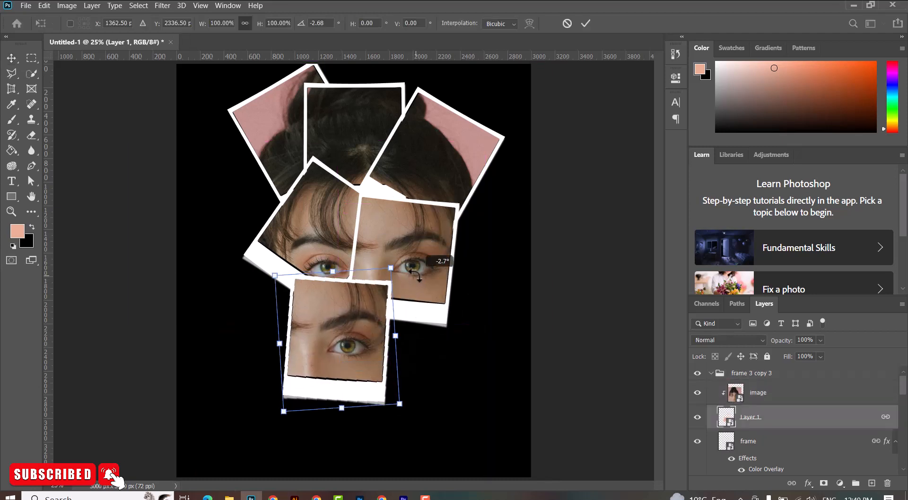
pyautogui.moveTo(367, 333); pyautogui.dragTo(362, 323)
pyautogui.press('Return')
# - Shift the portrait inside the frame below the eyes to show the nose and mouth, then select its group
pyautogui.rightClick(362, 326)
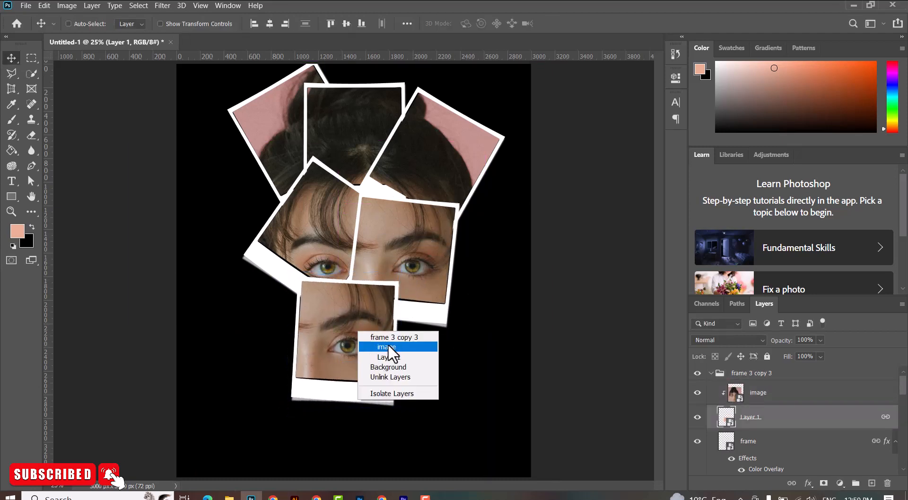
pyautogui.click(392, 356)
pyautogui.moveTo(393, 356)
pyautogui.mouseDown()
pyautogui.moveTo(376, 307)
pyautogui.moveTo(365, 326)
pyautogui.moveTo(405, 345)
pyautogui.mouseUp()
pyautogui.rightClick(364, 316)
pyautogui.click(371, 326)
pyautogui.hotkey('ctrl', 't')
pyautogui.press('Escape')
pyautogui.rightClick(402, 331)
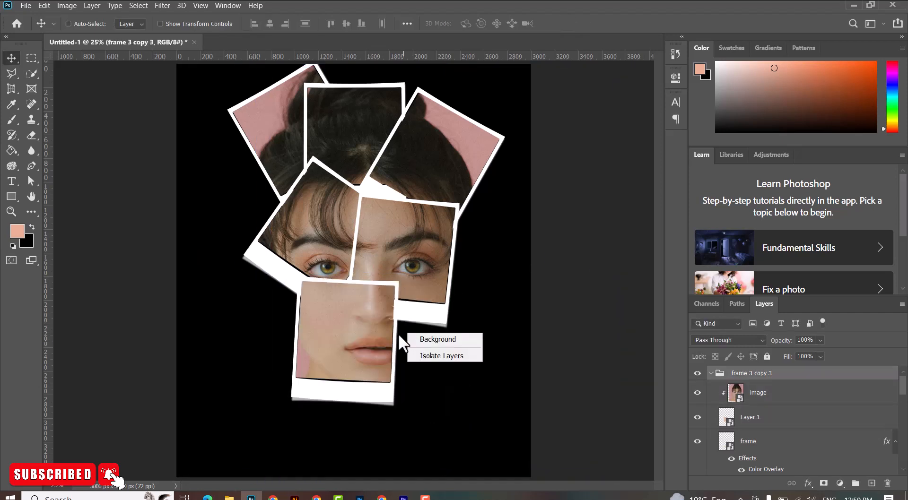
pyautogui.click(697, 373)
pyautogui.click(697, 373)
# - Duplicate the nose-and-mouth frame to its right and rotate the copy's Layer 1 with its linked frame about 40° counterclockwise
pyautogui.moveTo(385, 377); pyautogui.dragTo(479, 379)
pyautogui.rightClick(423, 351)
pyautogui.click(447, 375)
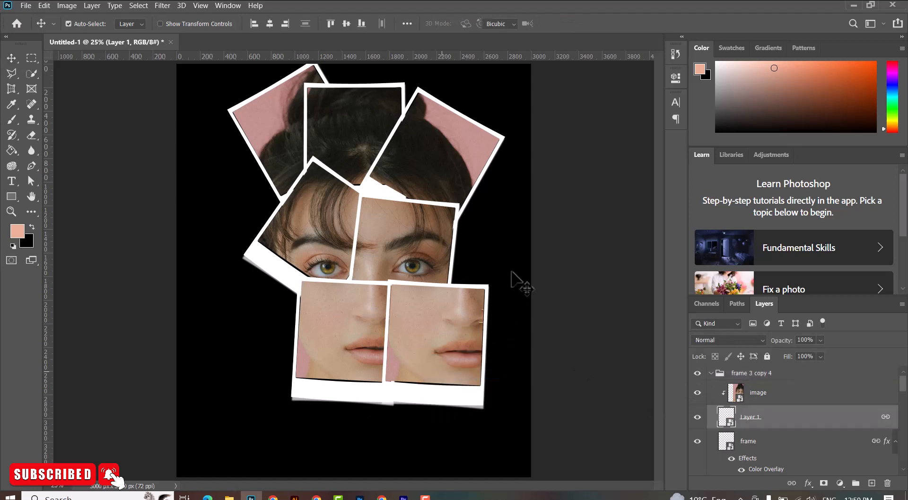
pyautogui.hotkey('ctrl', 't')
pyautogui.moveTo(510, 284); pyautogui.dragTo(438, 337)
pyautogui.press('Return')
# - Shift the portrait inside the tilted lower-right frame to line up the lips with the neighbouring frame
pyautogui.rightClick(422, 341)
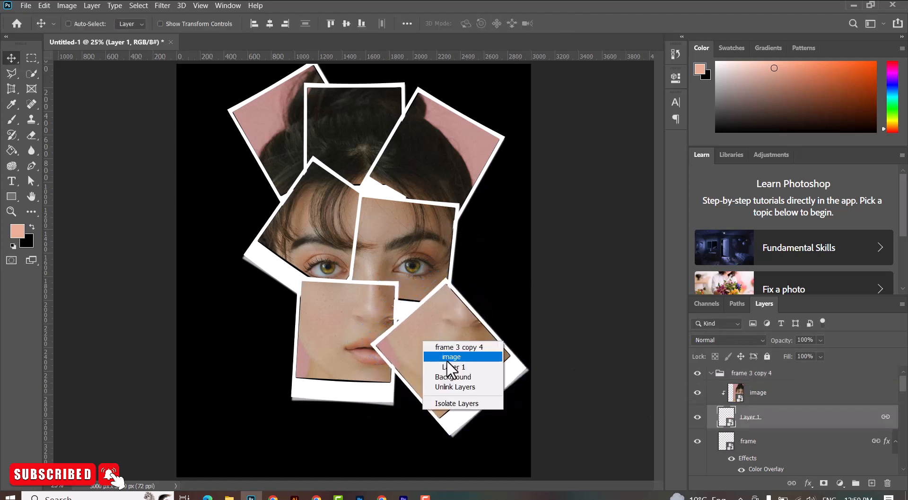
pyautogui.click(427, 362)
pyautogui.moveTo(497, 347); pyautogui.dragTo(430, 347)
# - Rotate the lower-right frame slightly clockwise, raise it a little and realign the portrait inside it
pyautogui.hotkey('ctrl', 't')
pyautogui.rightClick(460, 349)
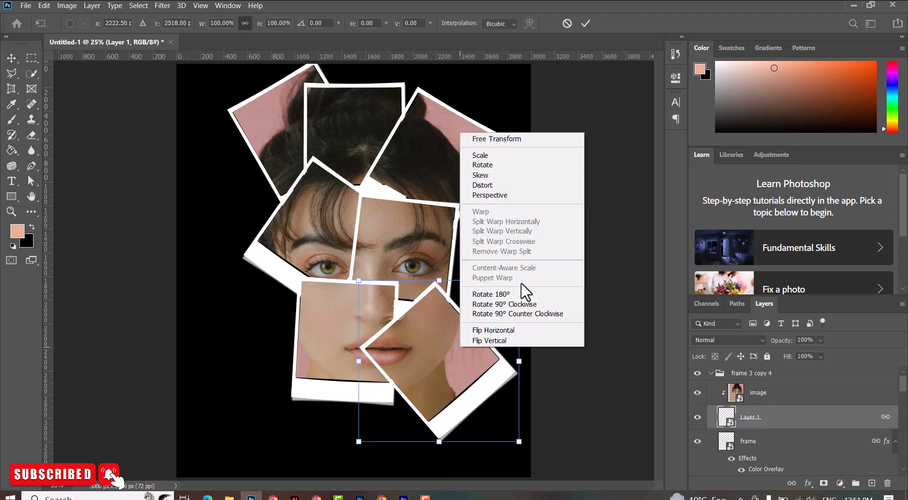
pyautogui.moveTo(539, 289); pyautogui.dragTo(552, 317)
pyautogui.moveTo(462, 330); pyautogui.dragTo(459, 317)
pyautogui.press('Return')
pyautogui.moveTo(422, 341)
pyautogui.mouseDown()
pyautogui.moveTo(426, 364)
pyautogui.moveTo(424, 350)
pyautogui.mouseUp()
pyautogui.rightClick(425, 341)
# - Duplicate the nose-and-mouth frame group and place the copy to its left
pyautogui.rightClick(336, 331)
pyautogui.click(353, 345)
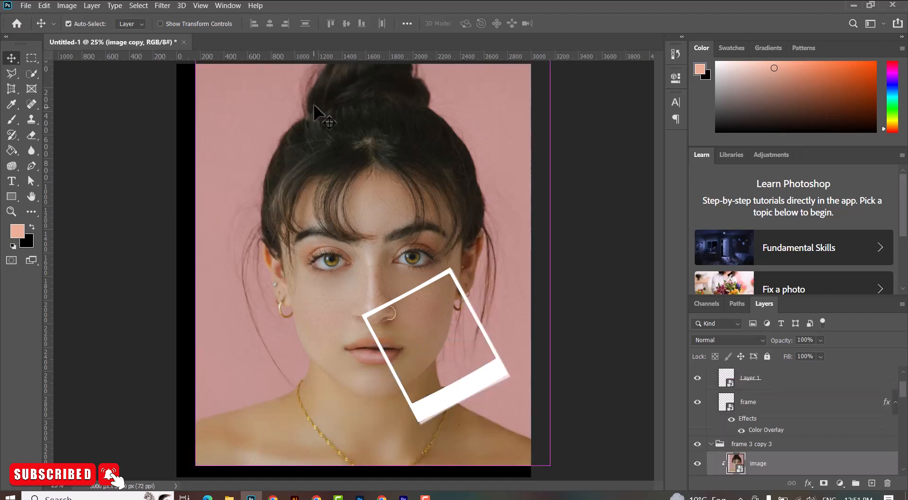
pyautogui.moveTo(313, 328); pyautogui.dragTo(263, 319)
pyautogui.hotkey('ctrl', 't')
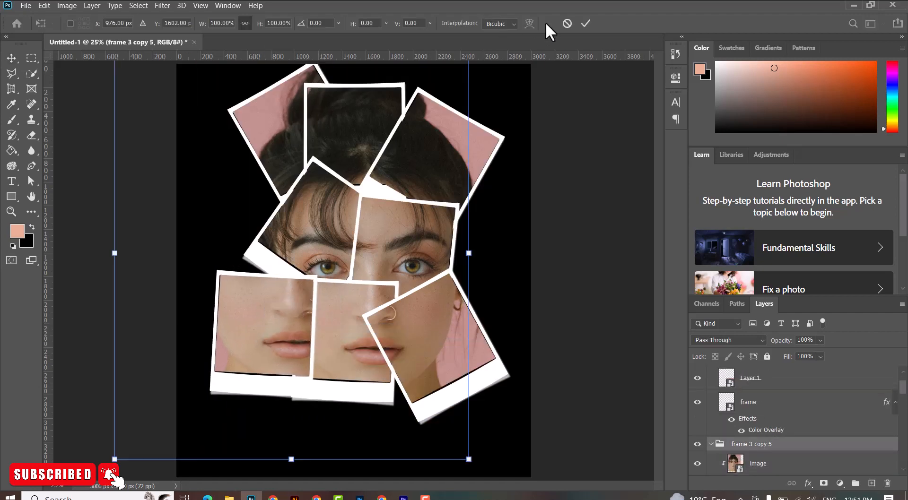
pyautogui.press('Escape')
# - Rotate the left copy's Layer 1 with its linked frame counterclockwise and place it over the left ear area
pyautogui.rightClick(262, 310)
pyautogui.click(279, 325)
pyautogui.hotkey('ctrl', 't')
pyautogui.moveTo(315, 253); pyautogui.dragTo(282, 320)
pyautogui.press('Return')
# - Duplicate the frame 3 copy 4 group and place the copy above it at the canvas's right edge
pyautogui.rightClick(439, 307)
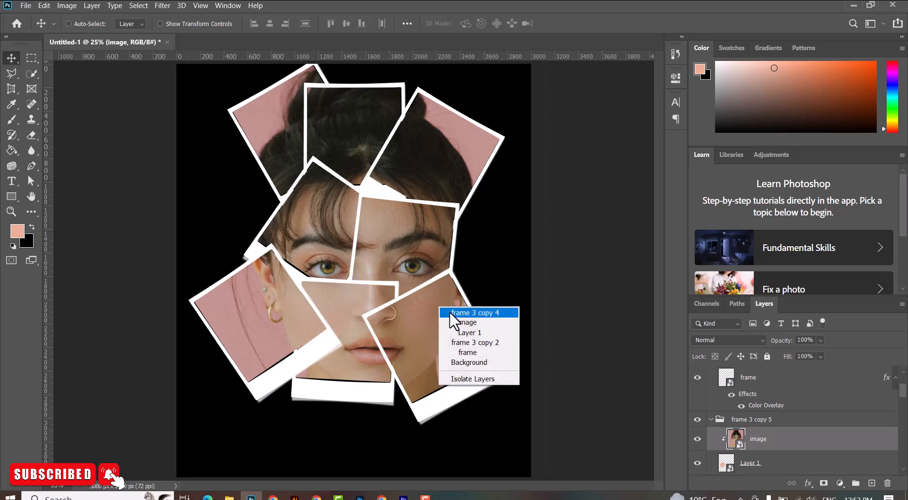
pyautogui.click(447, 312)
pyautogui.hotkey('ctrl', 'j')
pyautogui.moveTo(433, 334); pyautogui.dragTo(484, 255)
# - Rotate the right-edge copy's frame slightly clockwise and align the portrait inside it with the eye and ear
pyautogui.rightClick(515, 277)
pyautogui.click(544, 301)
pyautogui.hotkey('ctrl', 't')
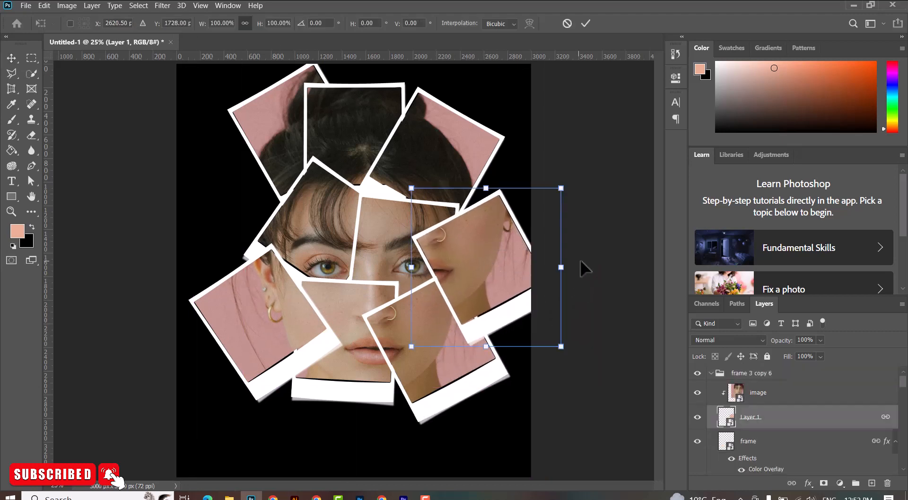
pyautogui.moveTo(580, 259); pyautogui.dragTo(449, 272)
pyautogui.press('Return')
pyautogui.rightClick(474, 284)
pyautogui.click(501, 298)
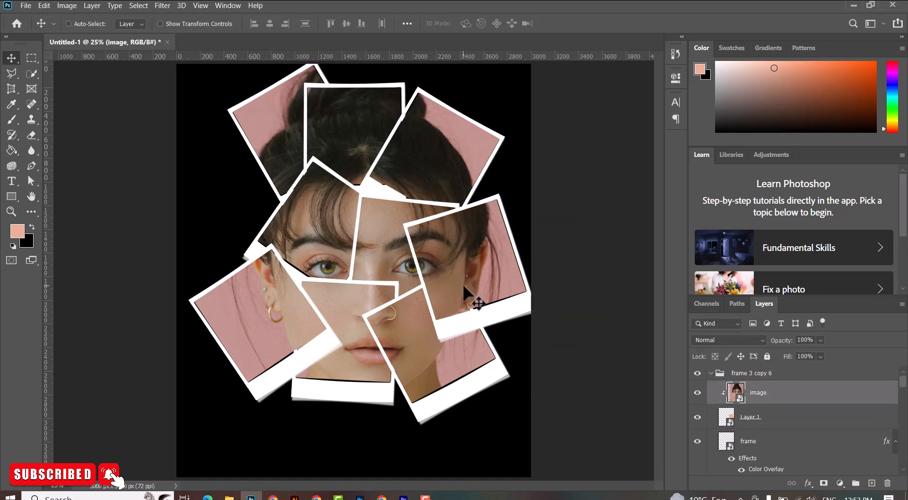
# - Duplicate the lower-right frame group and place the copy below the mouth at the canvas's lower edge
pyautogui.rightClick(354, 373)
pyautogui.click(368, 379)
pyautogui.rightClick(404, 372)
pyautogui.click(419, 380)
pyautogui.hotkey('ctrl', 'j')
pyautogui.moveTo(398, 360); pyautogui.dragTo(325, 416)
pyautogui.hotkey('ctrl', 't')
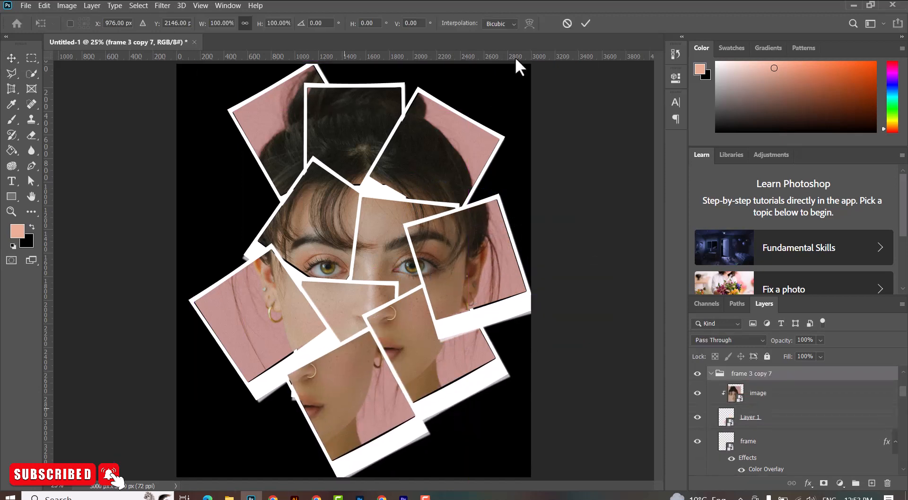
pyautogui.click(567, 23)
# - Rotate the lower copy's Layer 1 with its linked frame about 114° and position it under the chin
pyautogui.rightClick(334, 372)
pyautogui.click(353, 393)
pyautogui.hotkey('ctrl', 't')
pyautogui.moveTo(490, 391); pyautogui.dragTo(473, 457)
pyautogui.moveTo(351, 403)
pyautogui.mouseDown()
pyautogui.moveTo(340, 423)
pyautogui.moveTo(344, 415)
pyautogui.mouseUp()
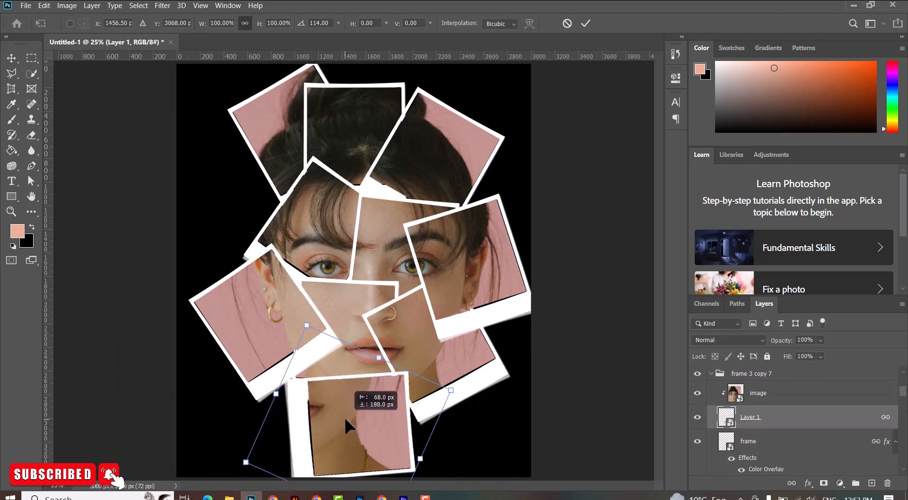
pyautogui.press('Return')
# - Shift the portrait inside the bottom frame to show the neck and necklace
pyautogui.rightClick(364, 441)
pyautogui.click(378, 372)
pyautogui.moveTo(475, 353); pyautogui.dragTo(476, 322)
pyautogui.moveTo(350, 414); pyautogui.dragTo(377, 424)
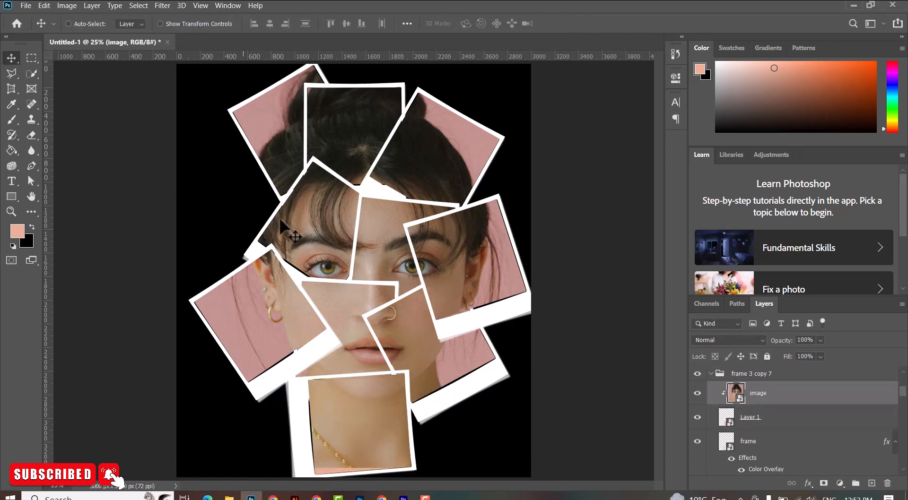
# - Duplicate the left-hand eye frame toward the canvas's upper-left edge and align the portrait inside the copy with the hairline
pyautogui.moveTo(314, 232); pyautogui.dragTo(222, 201)
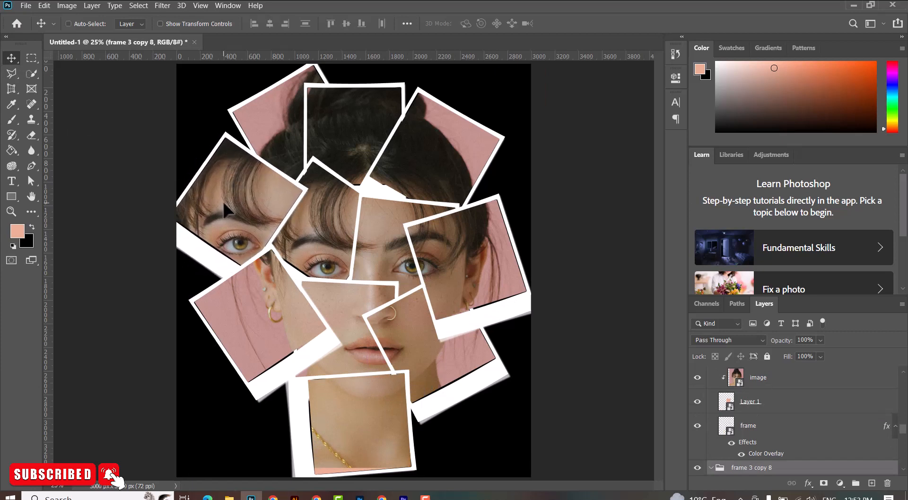
pyautogui.moveTo(758, 377); pyautogui.dragTo(758, 474)
pyautogui.moveTo(271, 208); pyautogui.dragTo(254, 218)
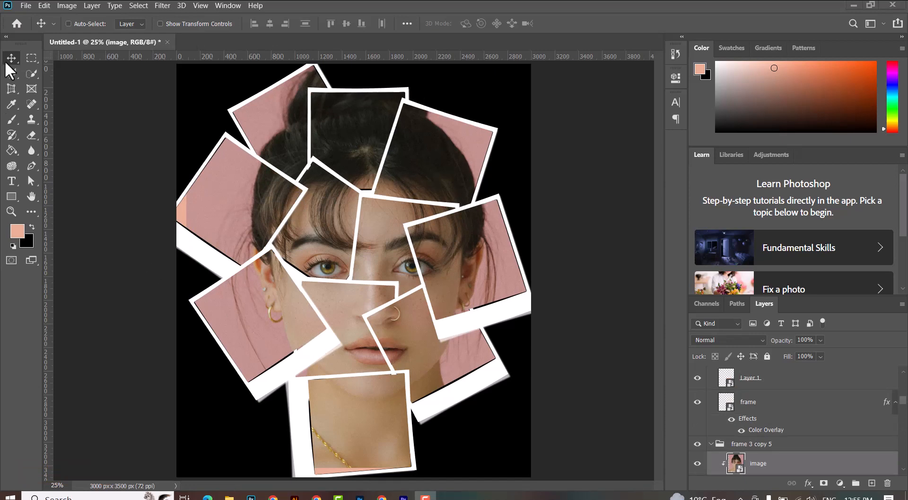
pyautogui.hotkey('ctrl', '+')
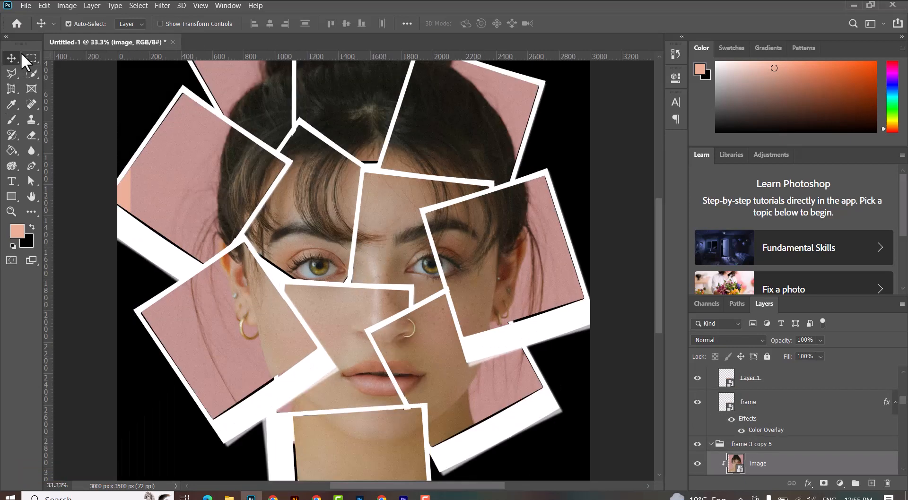
pyautogui.hotkey('ctrl', '-')
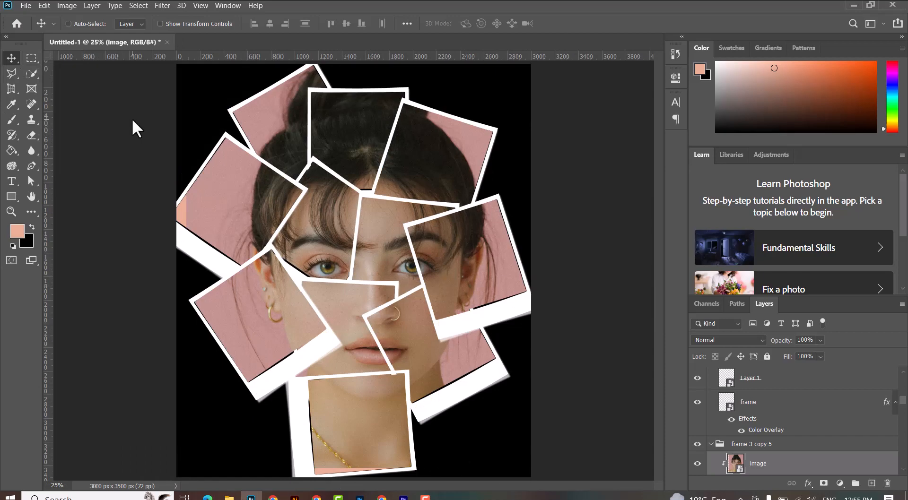